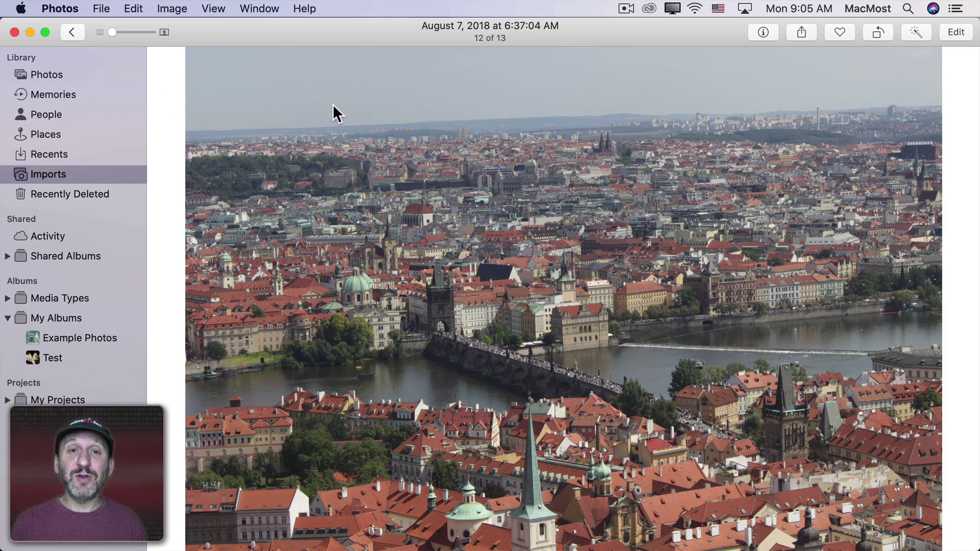
# Open the Prague aerial photo in edit mode and list the editing extensions
pyautogui.click(172, 9)
pyautogui.moveTo(188, 341)
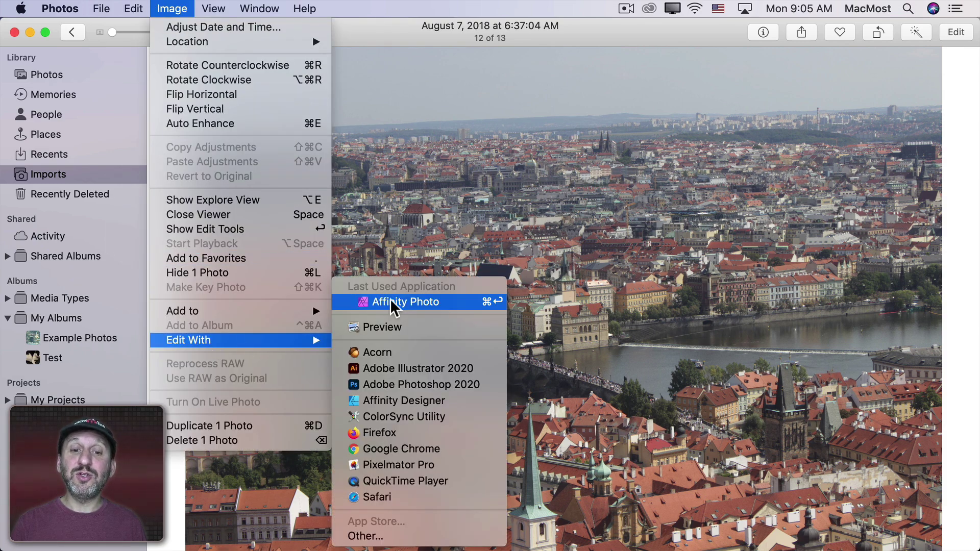
pyautogui.click(432, 198)
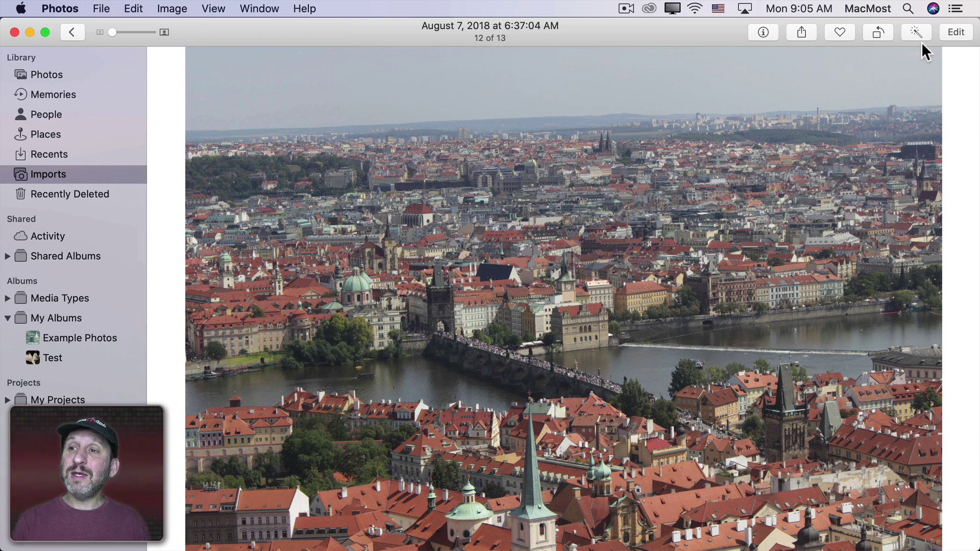
pyautogui.click(956, 32)
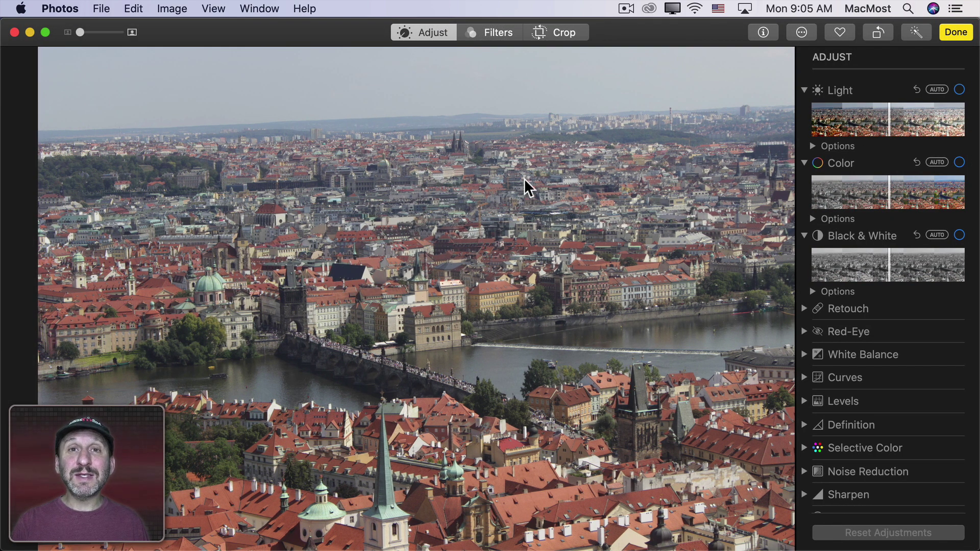
pyautogui.click(801, 33)
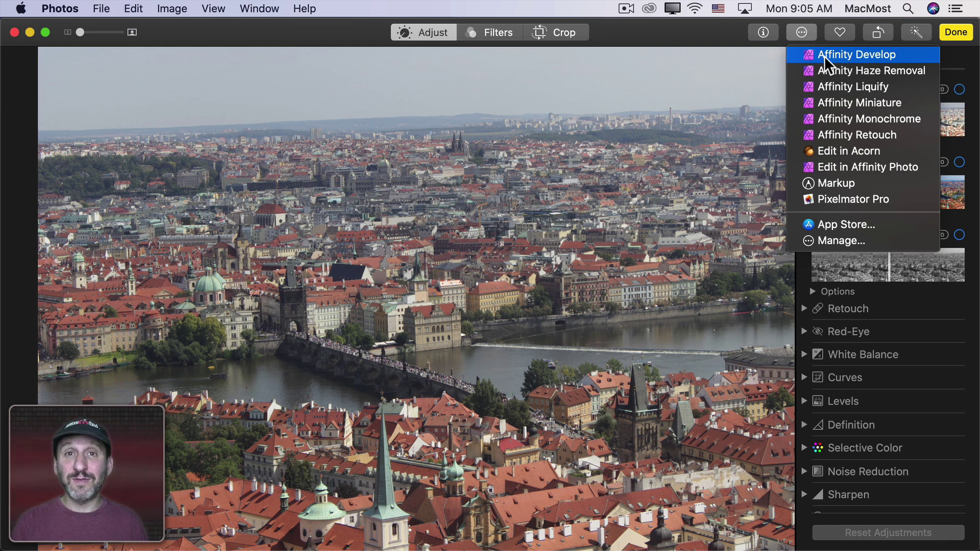
# In Affinity Develop, raise exposure and saturation, deepen shadows, and add colour noise reduction
pyautogui.click(849, 53)
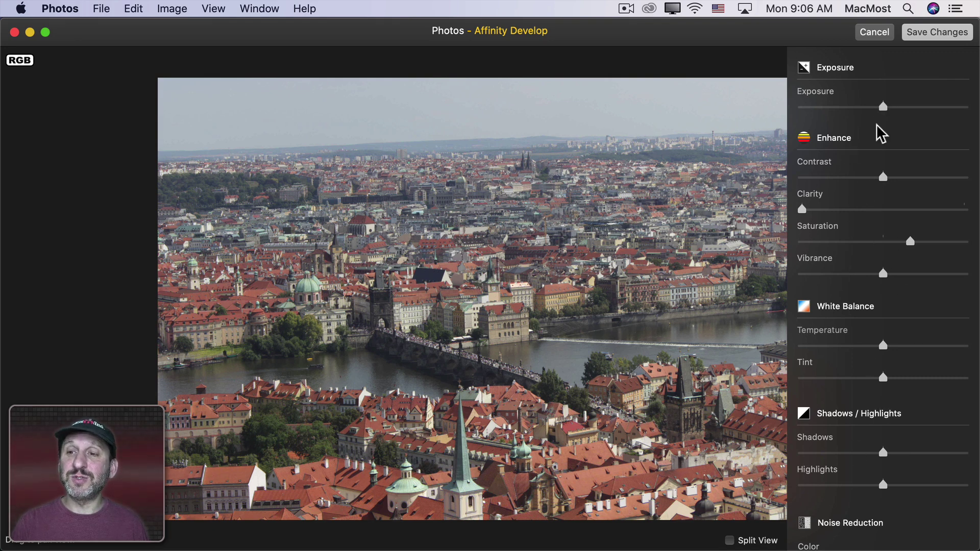
pyautogui.moveTo(883, 108); pyautogui.dragTo(887, 106)
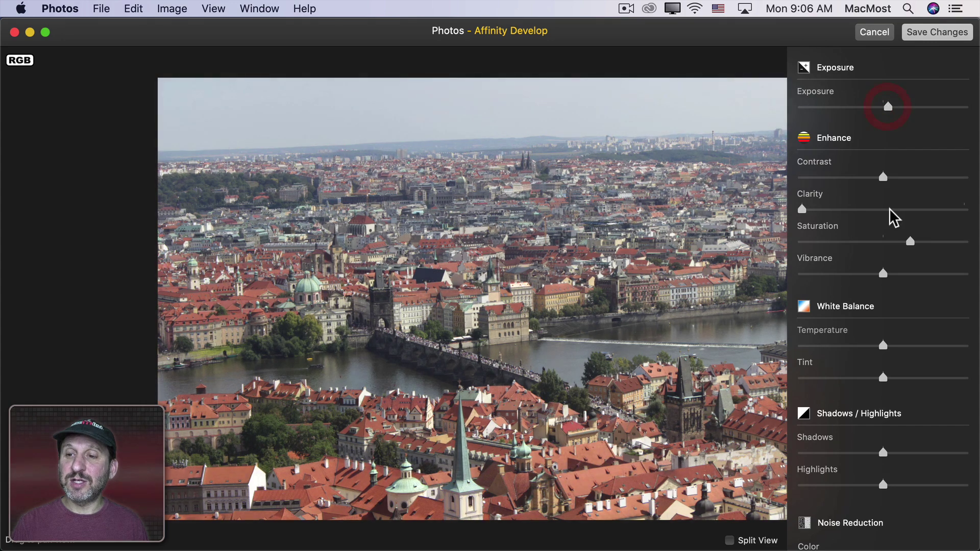
pyautogui.moveTo(908, 242); pyautogui.dragTo(921, 242)
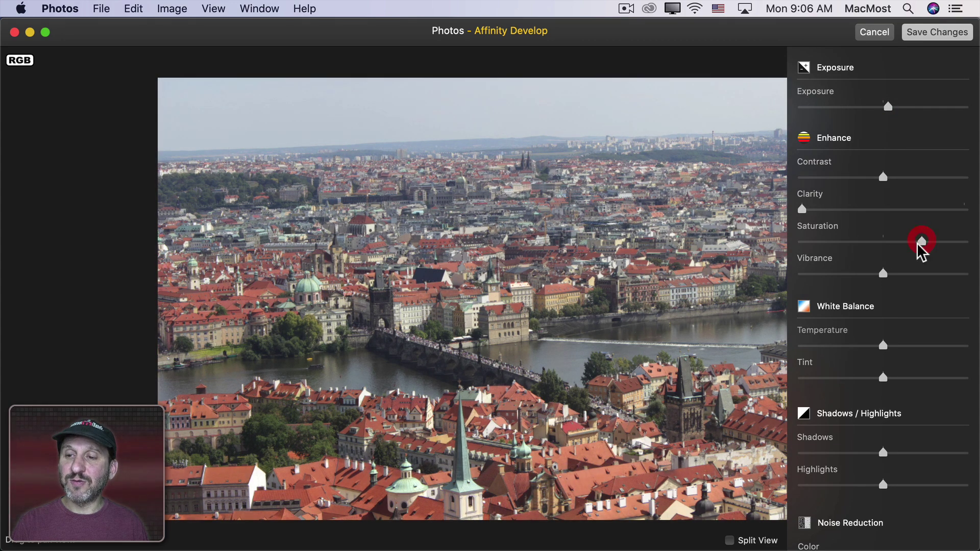
pyautogui.moveTo(883, 452); pyautogui.dragTo(873, 452)
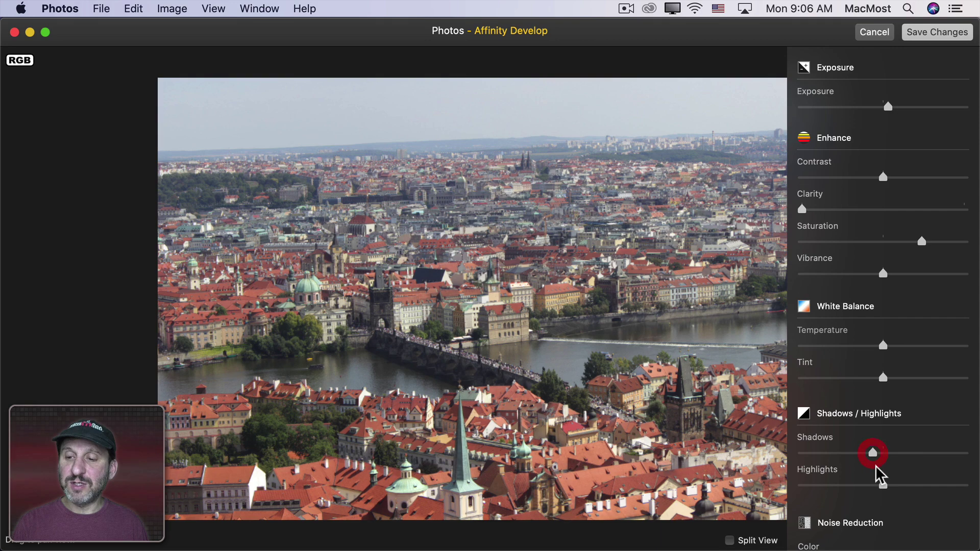
pyautogui.moveTo(883, 486); pyautogui.dragTo(893, 485)
pyautogui.scroll(-3, 893, 495)
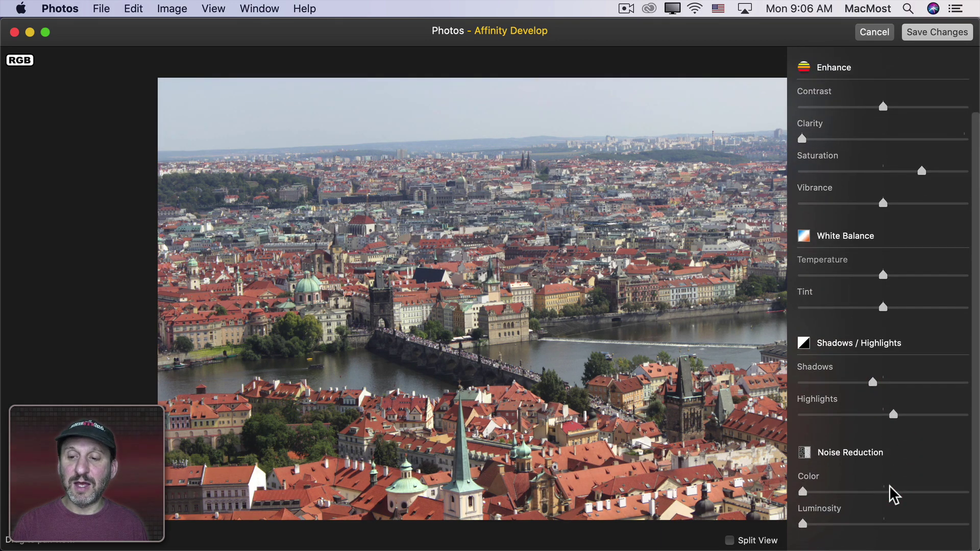
pyautogui.click(821, 495)
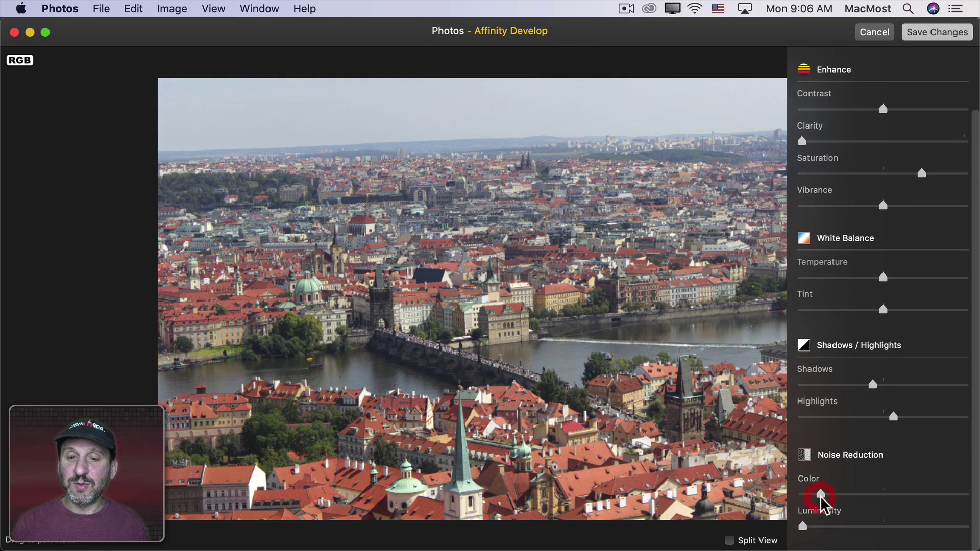
# Save the Develop adjustments and compare the edited Prague photo against the original
pyautogui.click(946, 35)
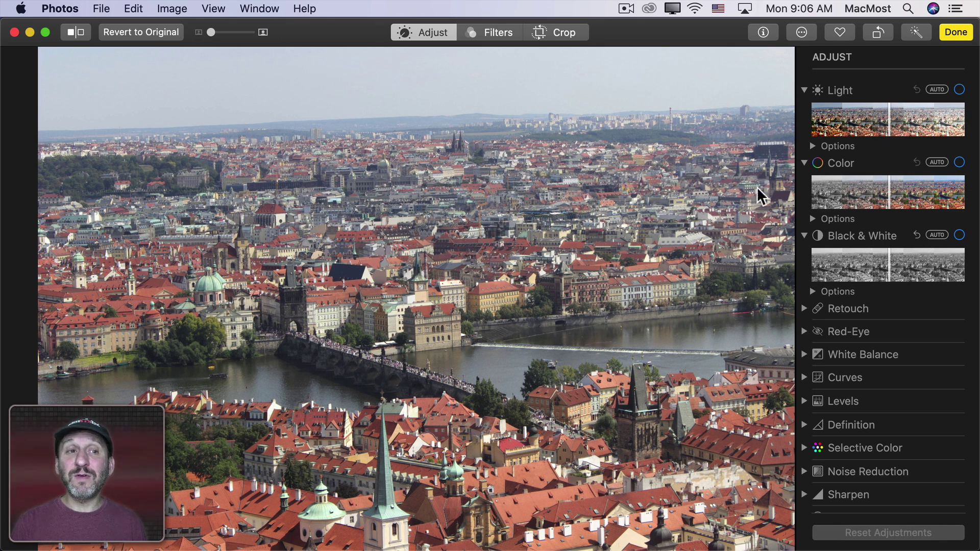
pyautogui.click(73, 33)
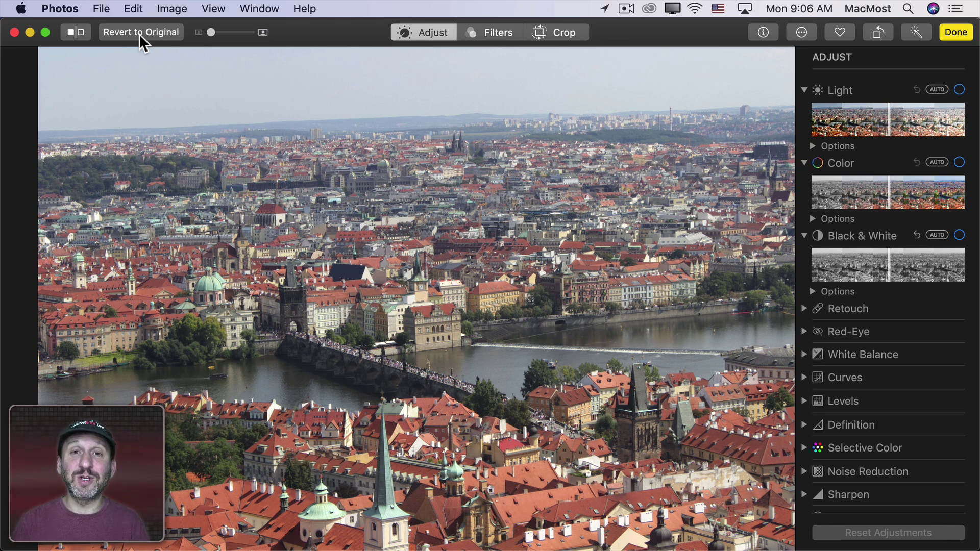
pyautogui.click(801, 32)
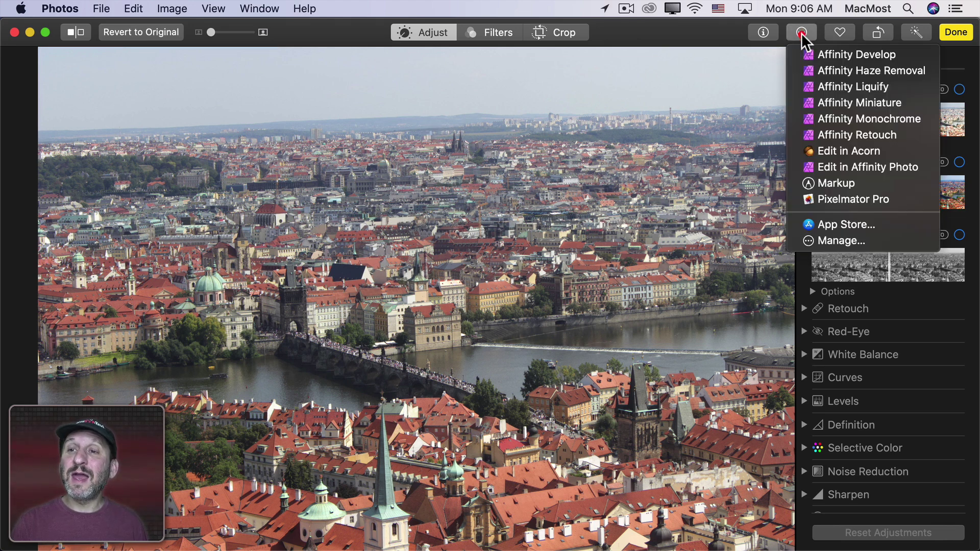
pyautogui.click(753, 82)
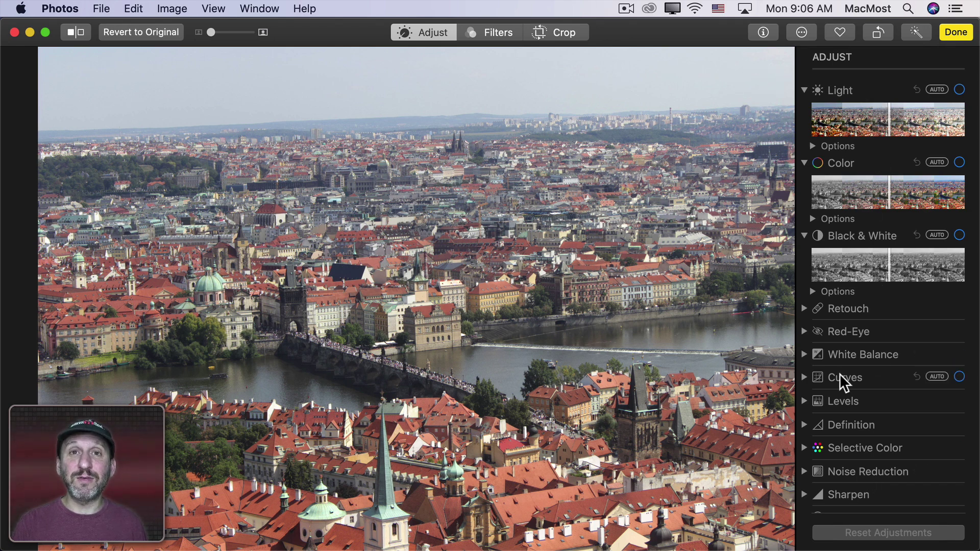
pyautogui.moveTo(843, 400)
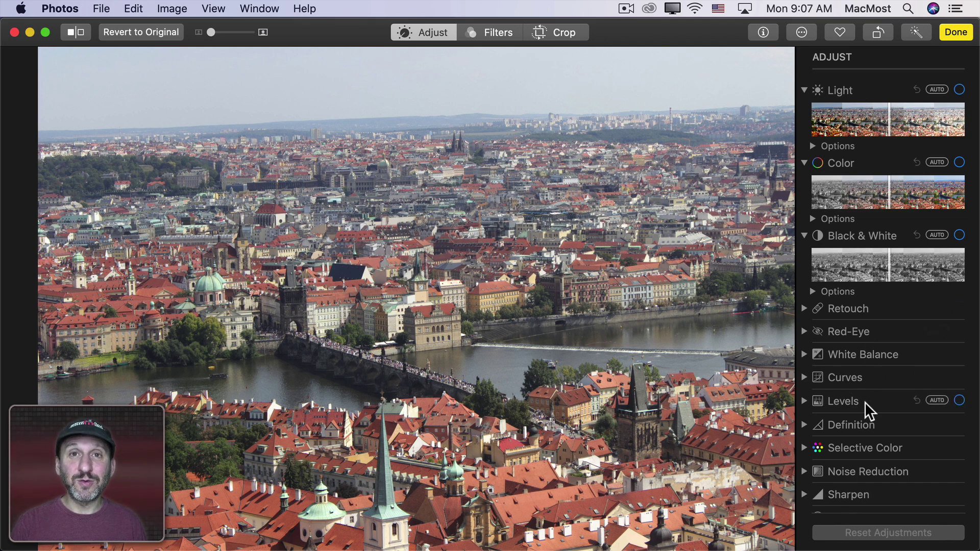
# Revert the Prague photo to its original and open it in Affinity Haze Removal
pyautogui.click(136, 33)
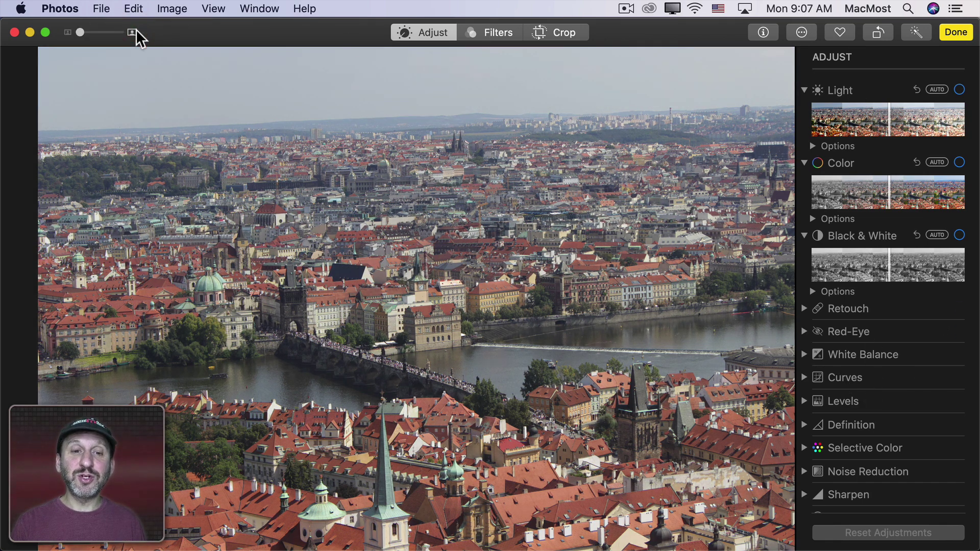
pyautogui.click(801, 32)
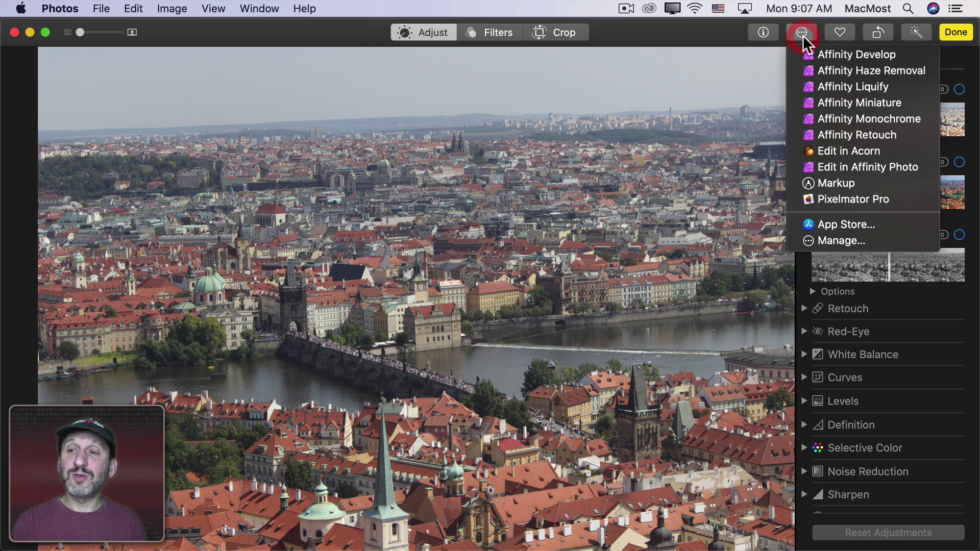
pyautogui.click(840, 70)
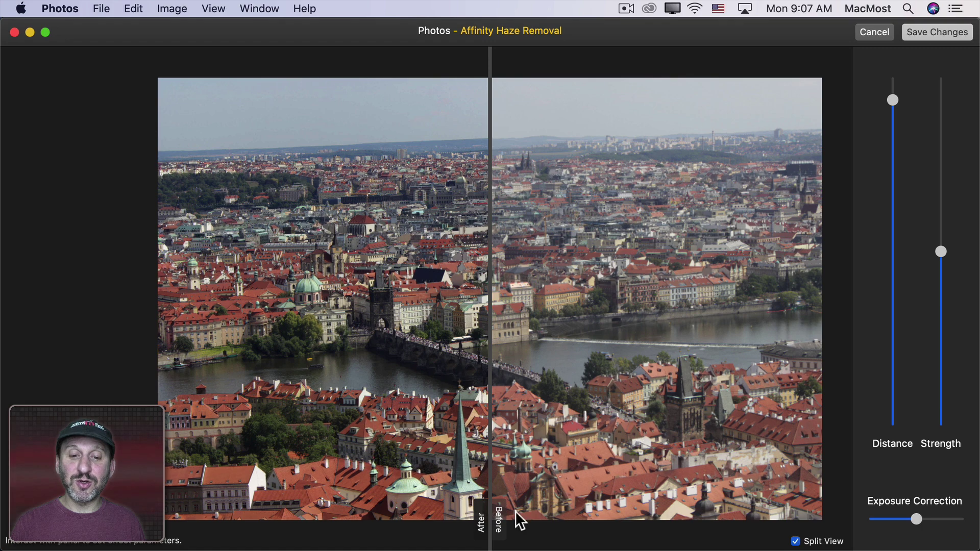
# Shift the before/after split and lower the haze removal distance and strength
pyautogui.moveTo(488, 523)
pyautogui.mouseDown()
pyautogui.moveTo(479, 523)
pyautogui.moveTo(484, 512)
pyautogui.moveTo(729, 498)
pyautogui.moveTo(329, 498)
pyautogui.moveTo(393, 467)
pyautogui.moveTo(735, 481)
pyautogui.moveTo(485, 474)
pyautogui.mouseUp()
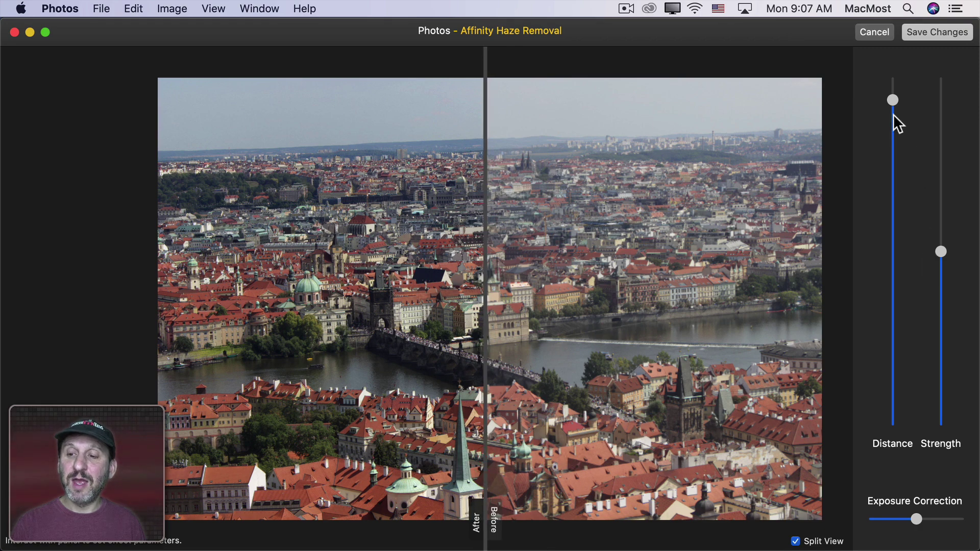
pyautogui.moveTo(892, 251)
pyautogui.mouseDown()
pyautogui.moveTo(893, 312)
pyautogui.moveTo(893, 214)
pyautogui.mouseUp()
pyautogui.moveTo(940, 251)
pyautogui.mouseDown()
pyautogui.moveTo(938, 396)
pyautogui.moveTo(941, 267)
pyautogui.mouseUp()
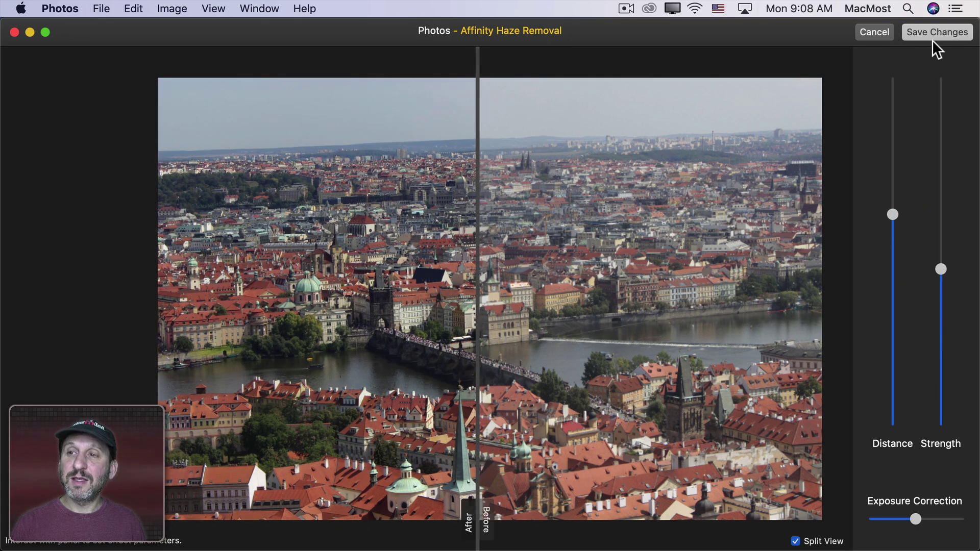
# Save the haze removal result and open the Prague photo in Affinity Miniature
pyautogui.click(934, 36)
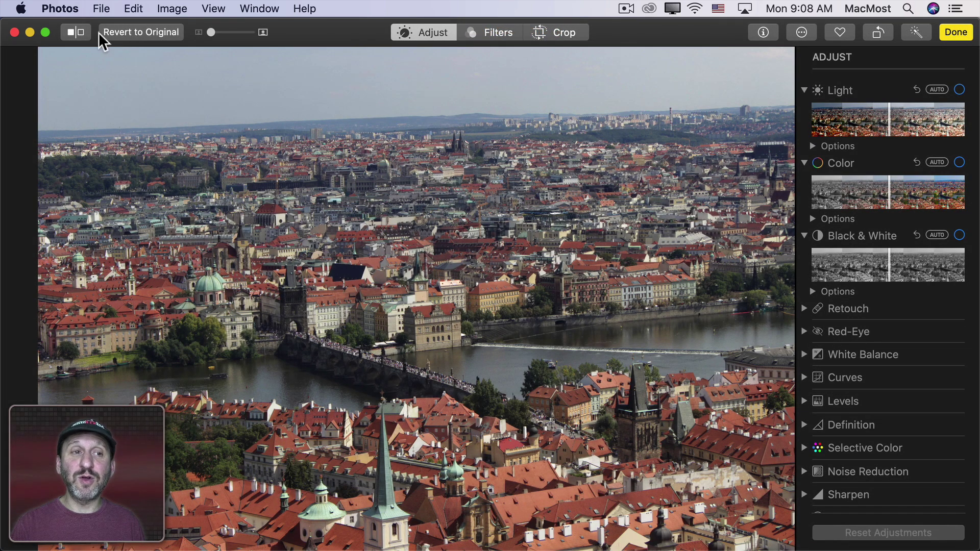
pyautogui.click(801, 32)
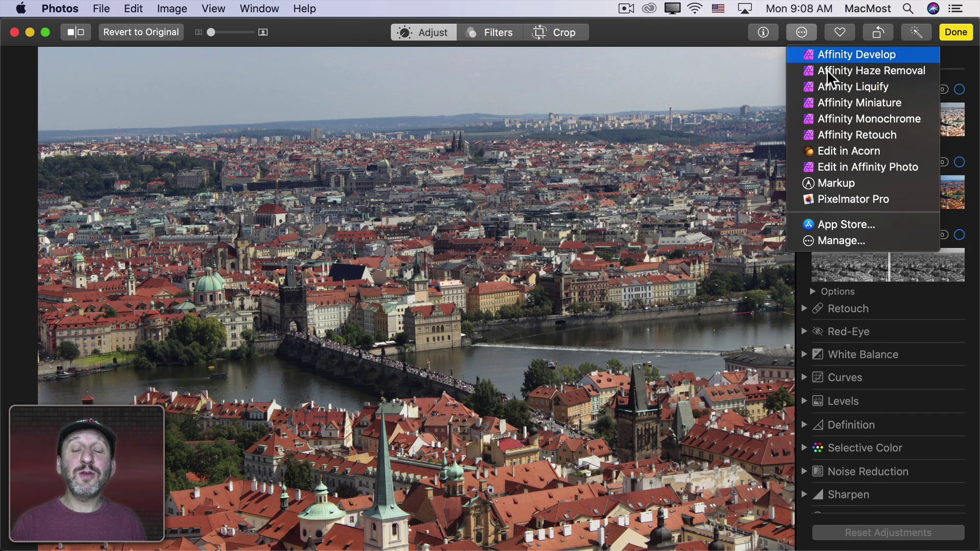
pyautogui.click(835, 105)
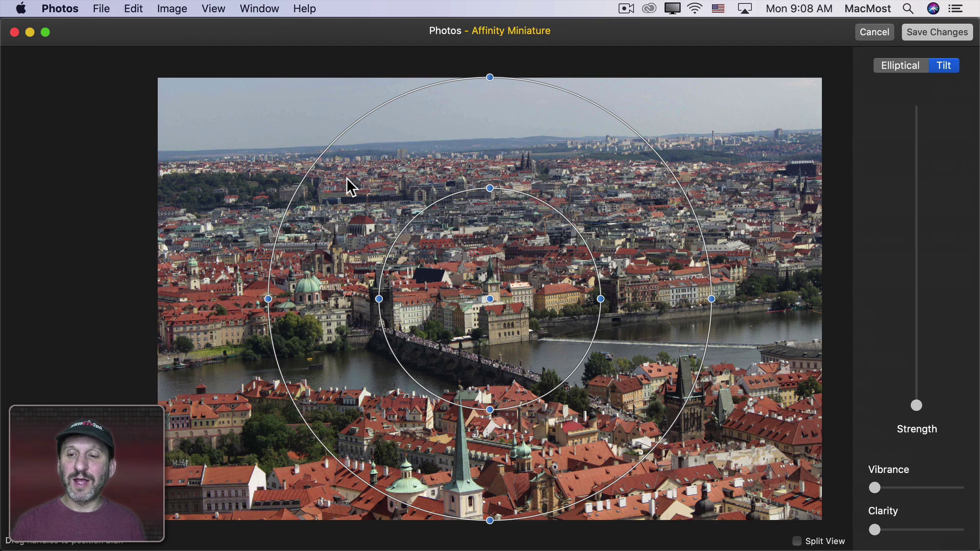
# Strengthen the miniature blur, slant and raise the straight focus band, and save
pyautogui.moveTo(917, 406); pyautogui.dragTo(917, 335)
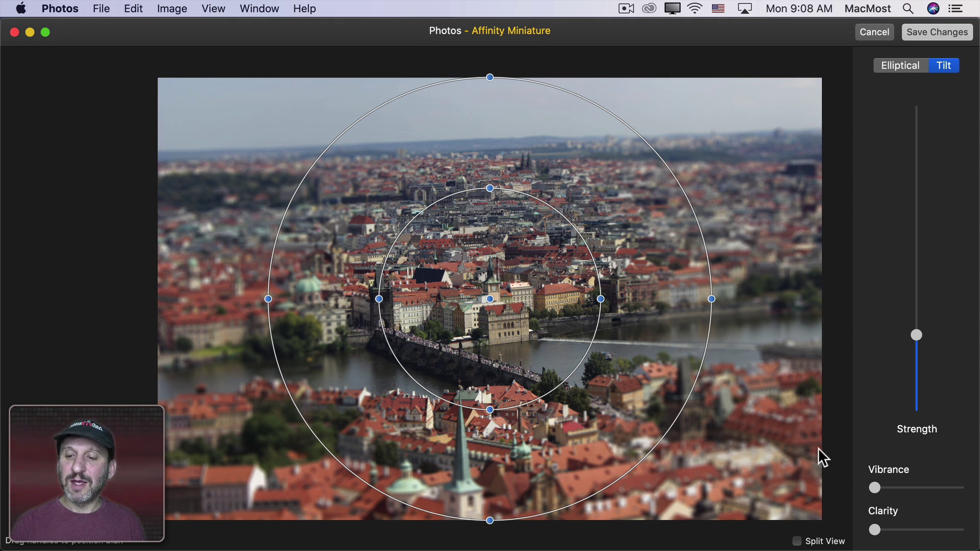
pyautogui.click(904, 68)
pyautogui.click(943, 68)
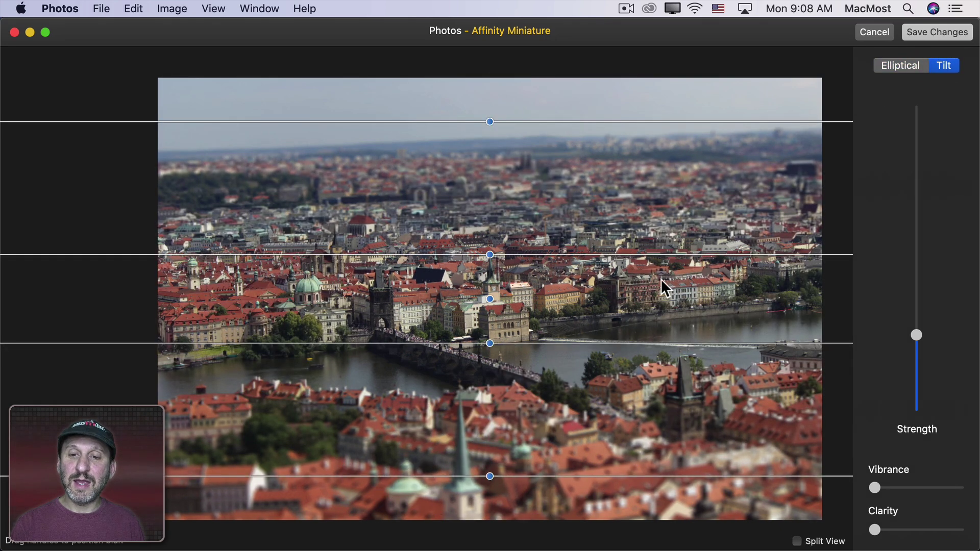
pyautogui.moveTo(489, 123); pyautogui.dragTo(477, 142)
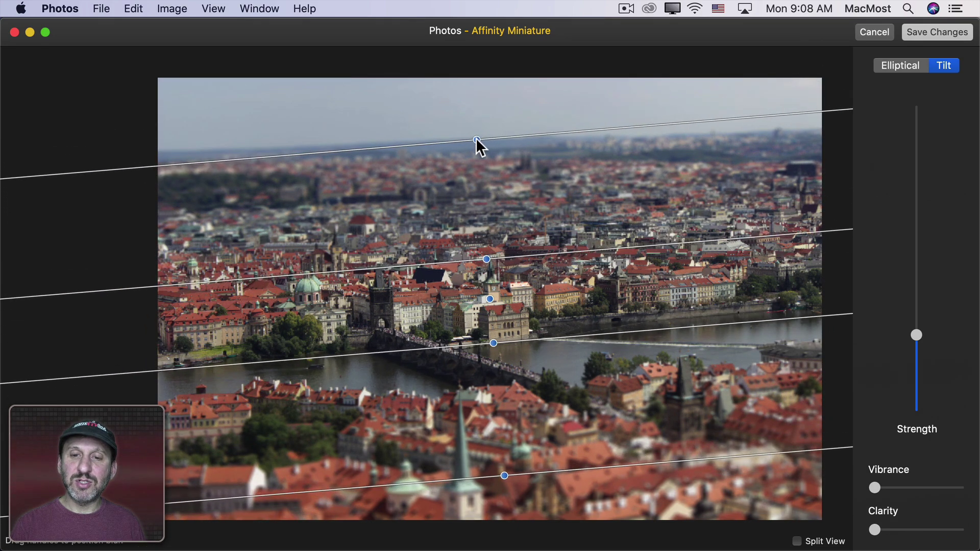
pyautogui.click(478, 142)
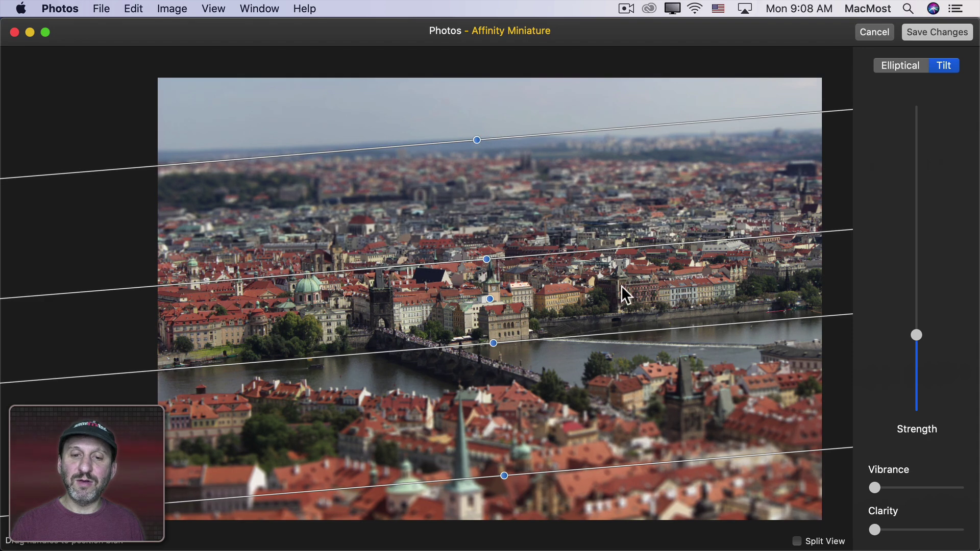
pyautogui.moveTo(489, 258)
pyautogui.mouseDown()
pyautogui.moveTo(477, 206)
pyautogui.moveTo(478, 217)
pyautogui.mouseUp()
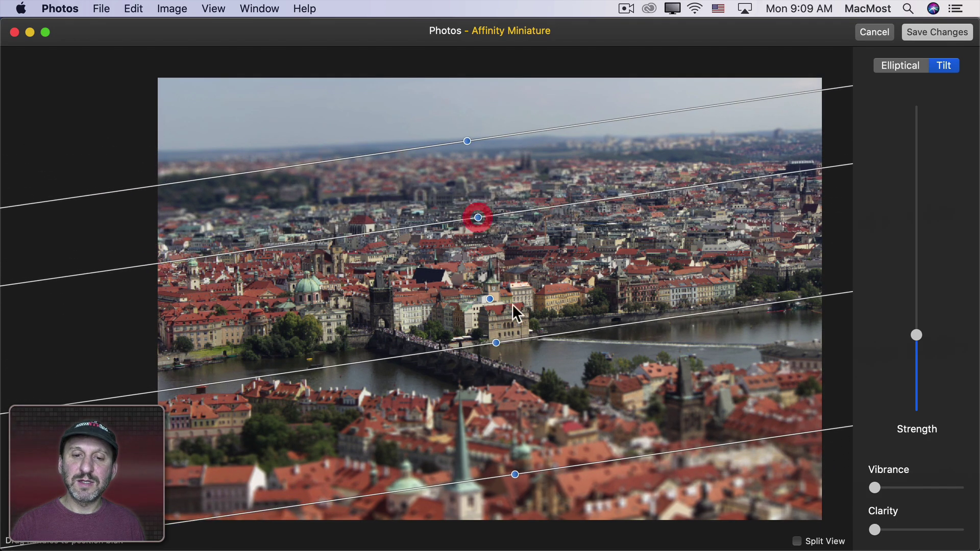
pyautogui.click(926, 35)
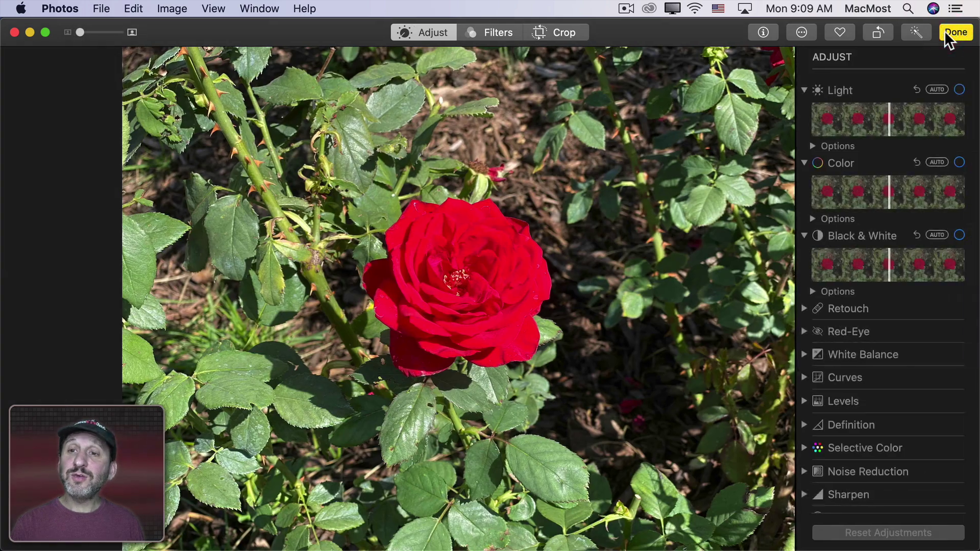
# In Affinity Retouch, heal small blemishes and smudge away the petal's water droplet
pyautogui.click(802, 32)
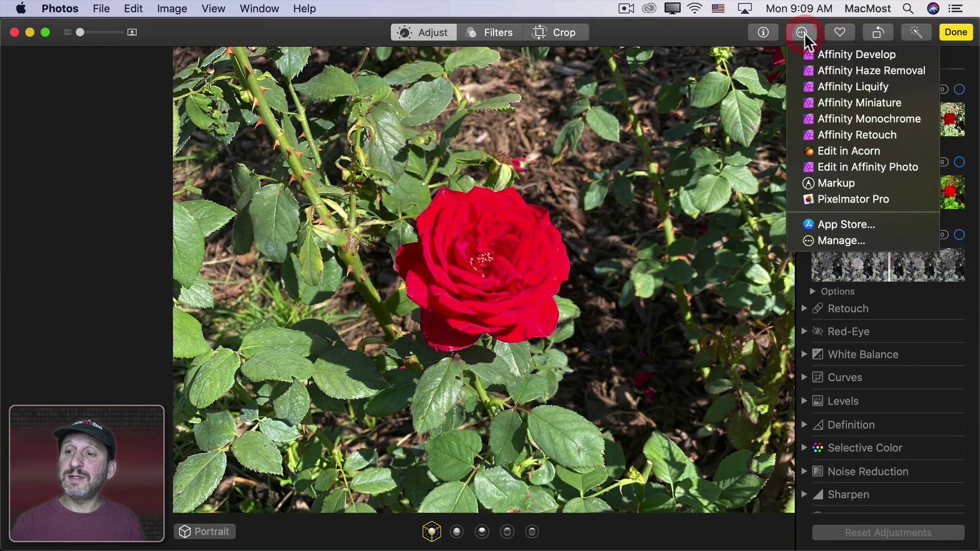
pyautogui.click(860, 136)
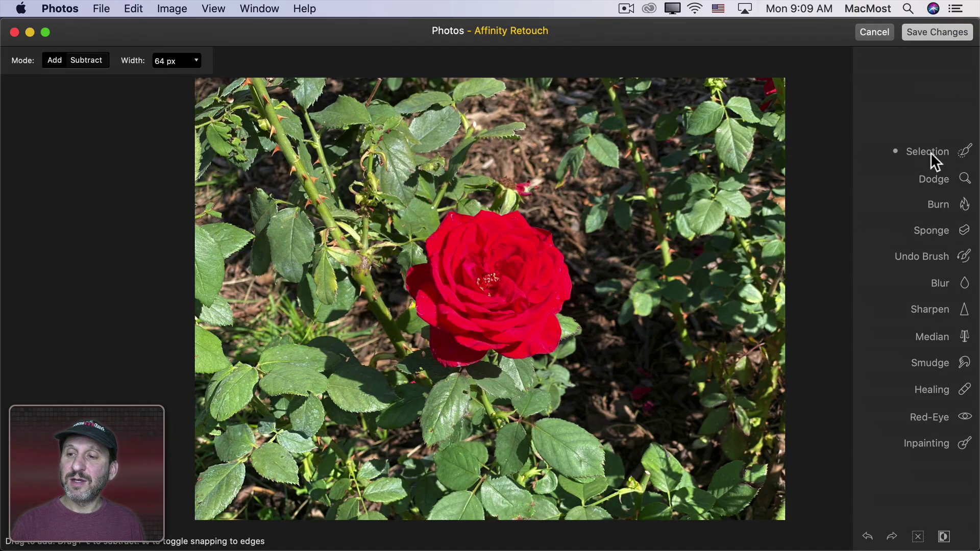
pyautogui.scroll(3, 570, 312)
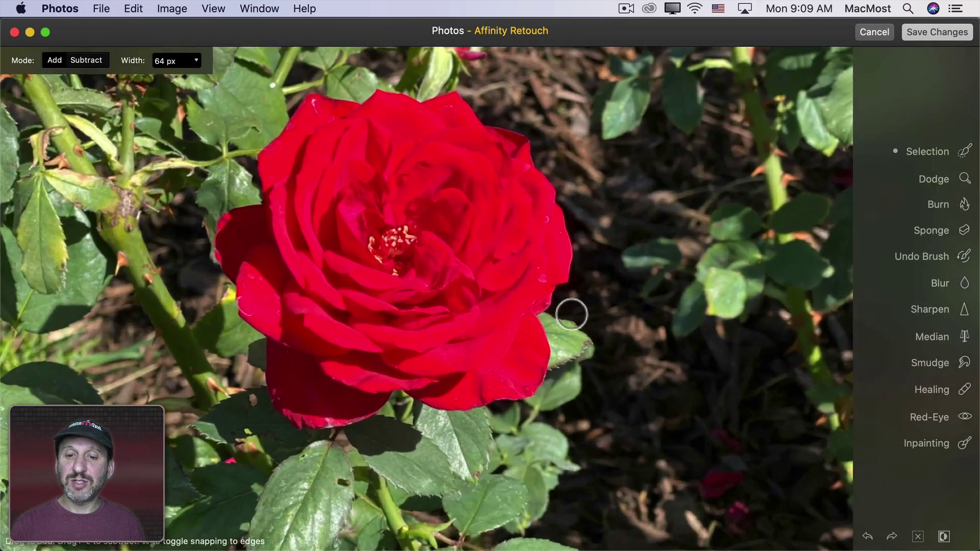
pyautogui.scroll(3, 570, 312)
pyautogui.scroll(2, 572, 314)
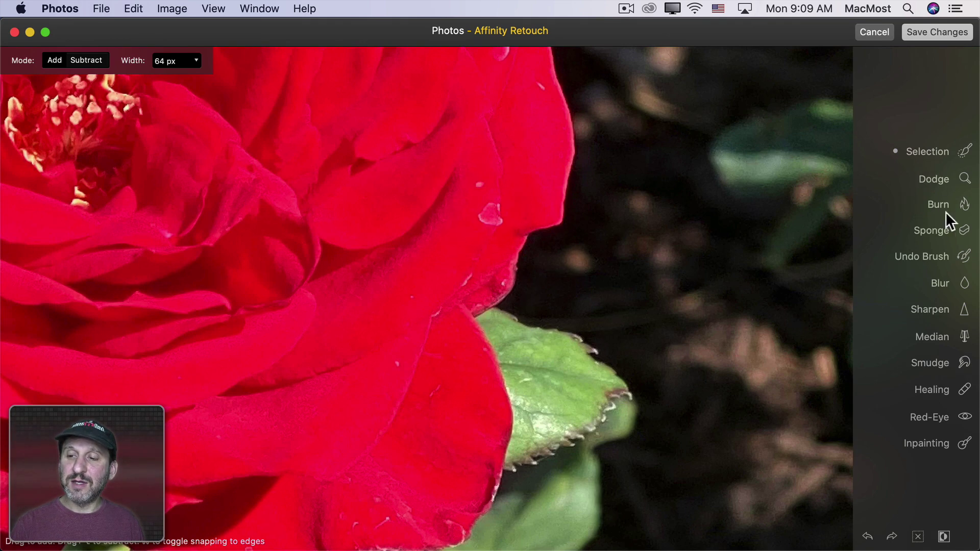
pyautogui.click(965, 390)
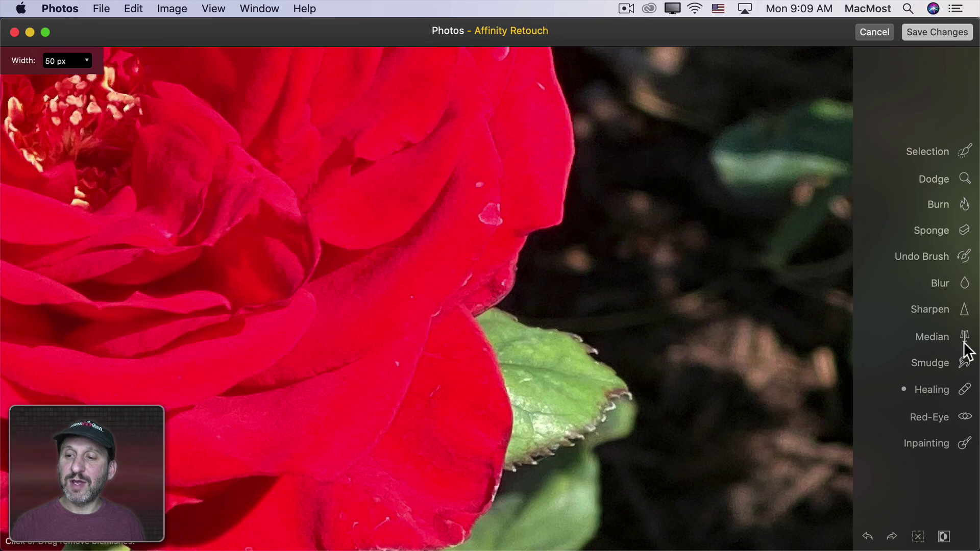
pyautogui.click(964, 363)
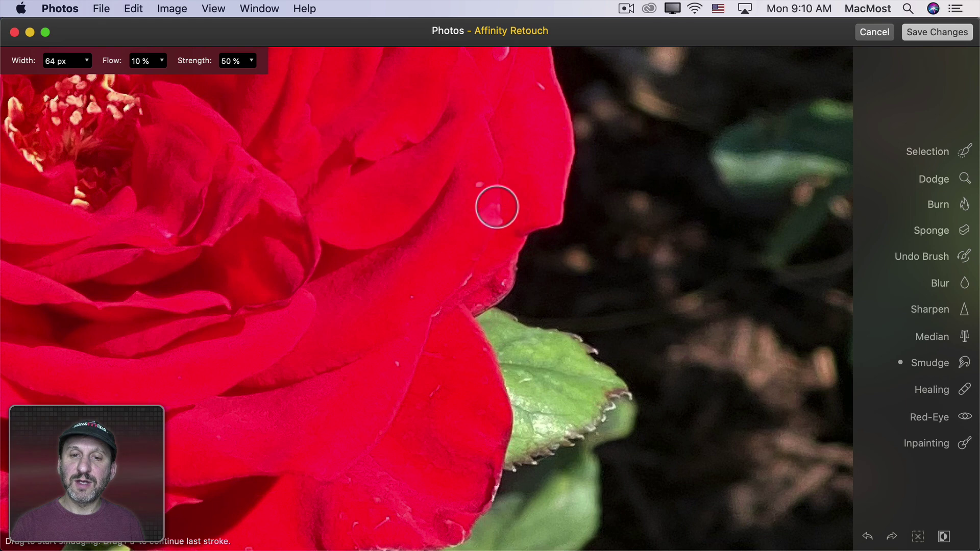
pyautogui.moveTo(491, 211); pyautogui.dragTo(492, 217)
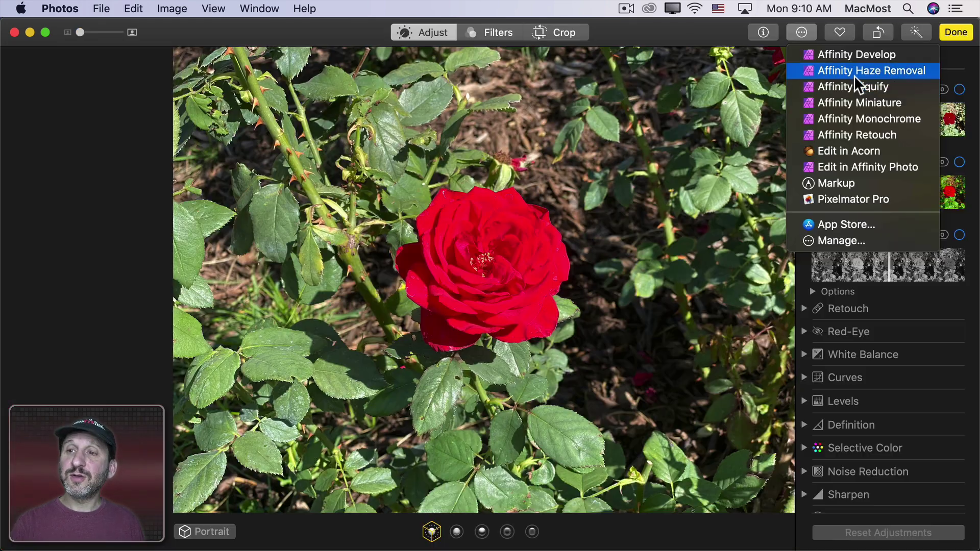
# In Affinity Liquify, try and undo a push warp, then test a turbulent distortion
pyautogui.click(855, 87)
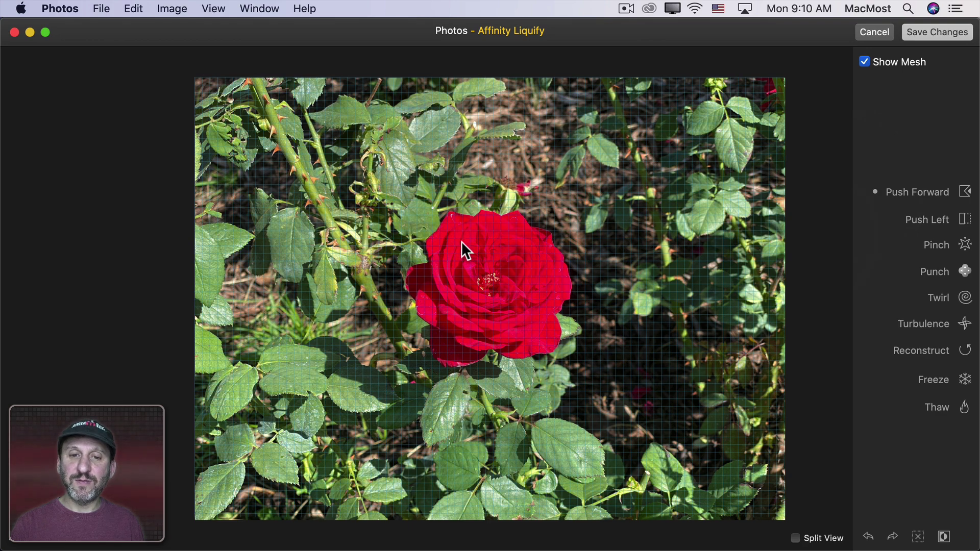
pyautogui.moveTo(461, 240)
pyautogui.mouseDown()
pyautogui.moveTo(527, 226)
pyautogui.moveTo(507, 215)
pyautogui.moveTo(613, 186)
pyautogui.mouseUp()
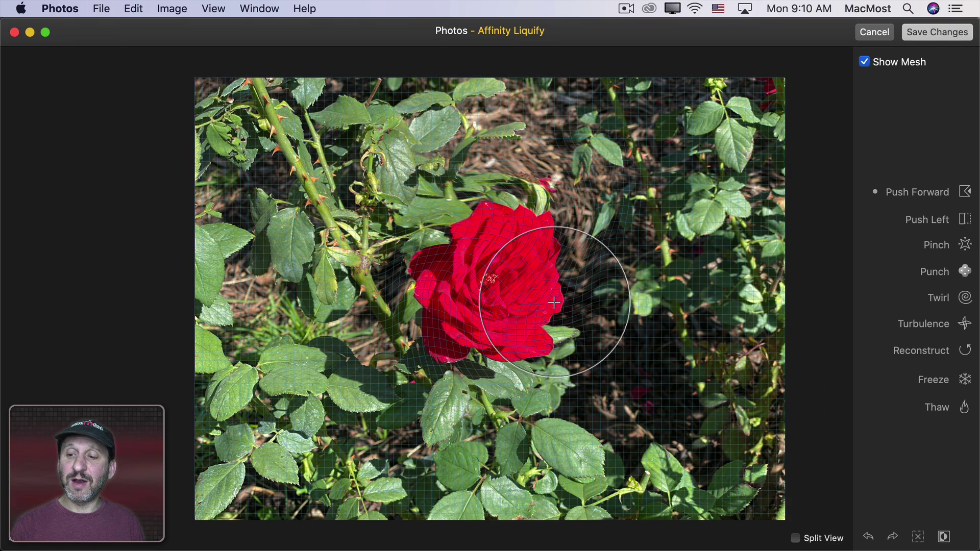
pyautogui.click(868, 537)
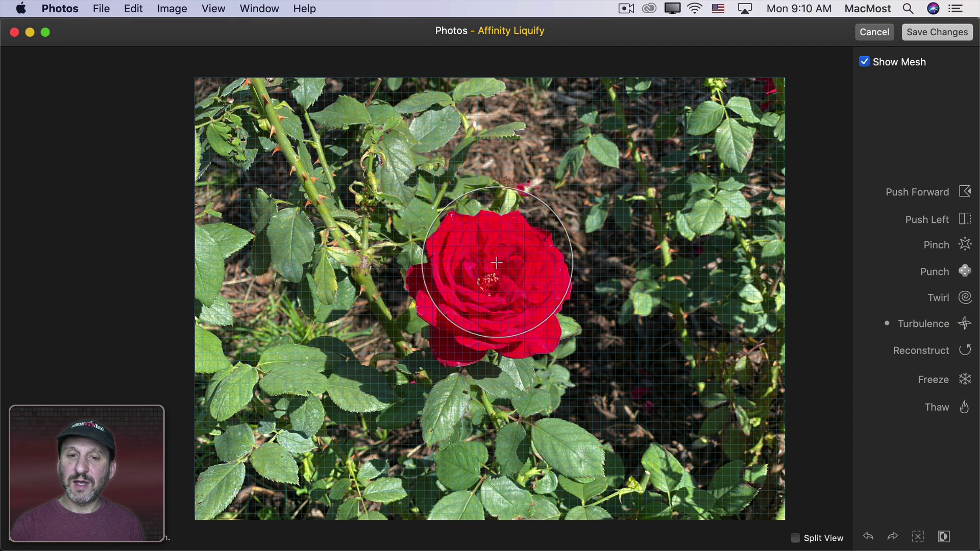
pyautogui.moveTo(492, 273)
pyautogui.mouseDown()
pyautogui.moveTo(449, 262)
pyautogui.moveTo(505, 261)
pyautogui.mouseUp()
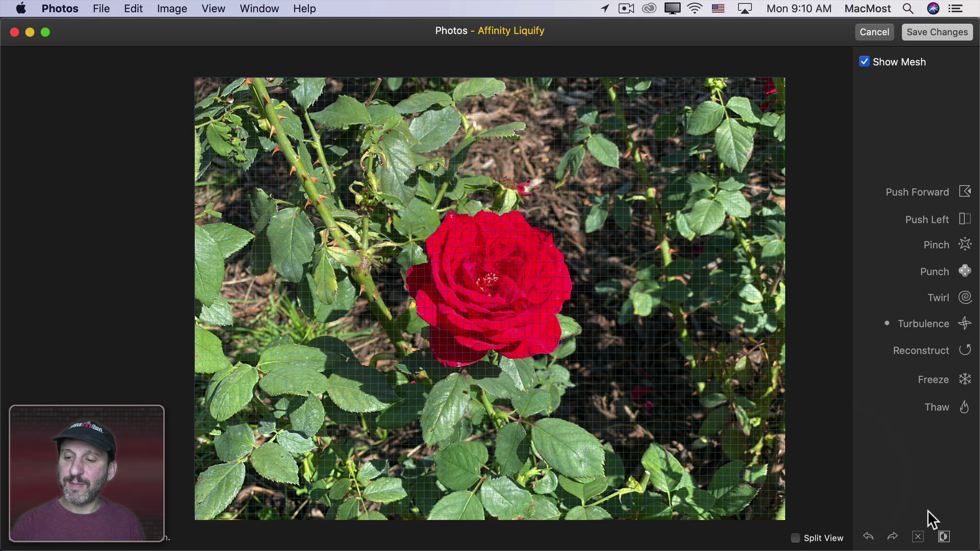
# Freeze-mask the rose, swirl the stem and leaves around it, and save
pyautogui.click(963, 379)
pyautogui.moveTo(460, 252)
pyautogui.mouseDown()
pyautogui.moveTo(558, 287)
pyautogui.moveTo(427, 252)
pyautogui.mouseUp()
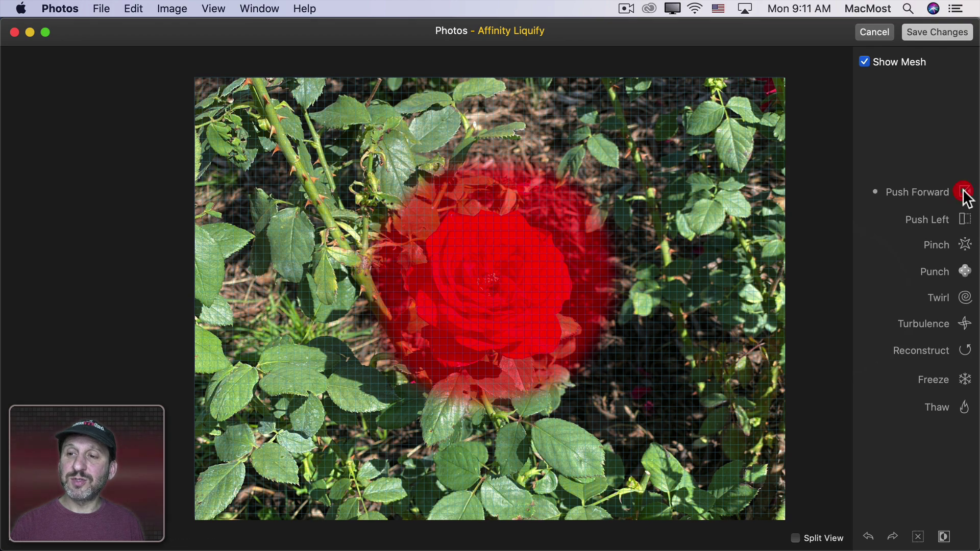
pyautogui.moveTo(323, 207)
pyautogui.mouseDown()
pyautogui.moveTo(567, 369)
pyautogui.moveTo(559, 166)
pyautogui.mouseUp()
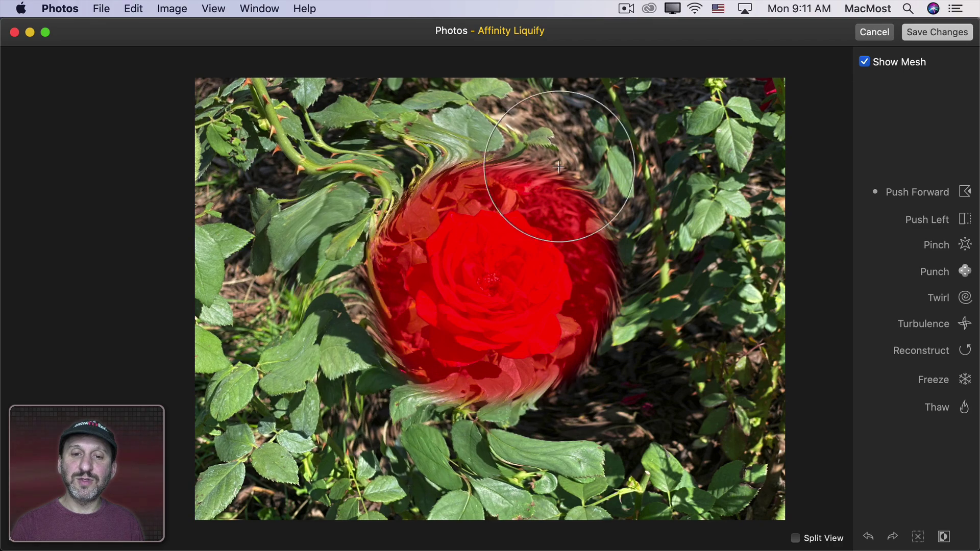
pyautogui.moveTo(560, 166); pyautogui.dragTo(416, 220)
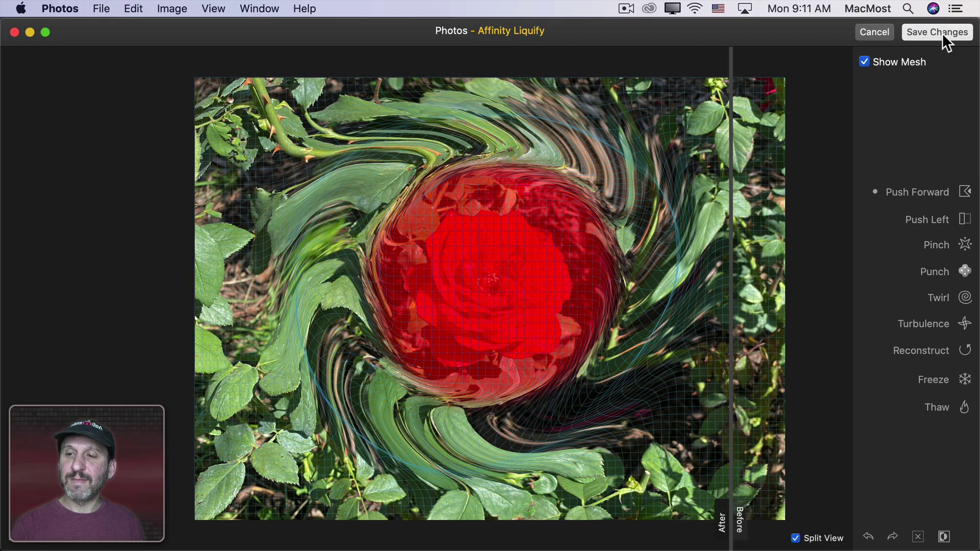
pyautogui.click(942, 33)
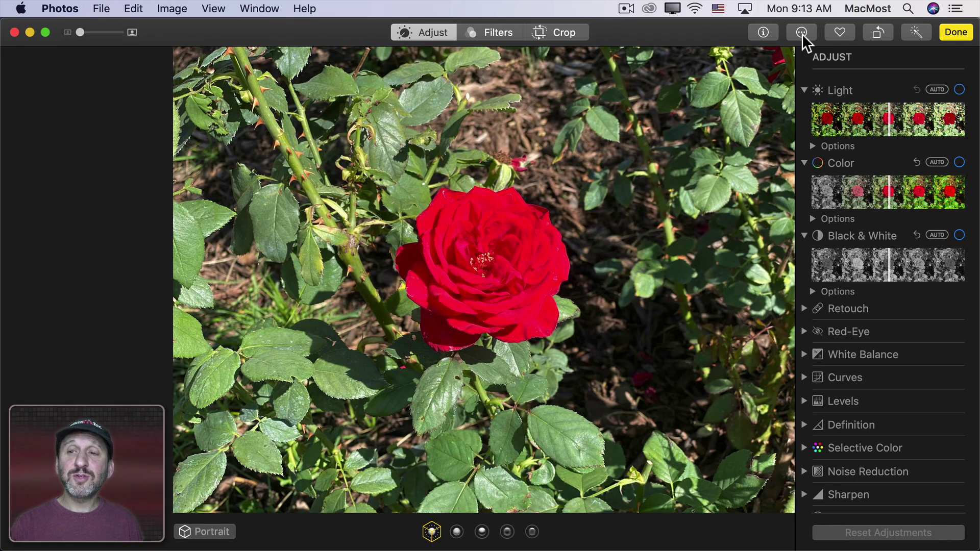
# In Affinity Monochrome, tune the Red and Green sliders to darken the rose
pyautogui.click(802, 33)
pyautogui.click(834, 123)
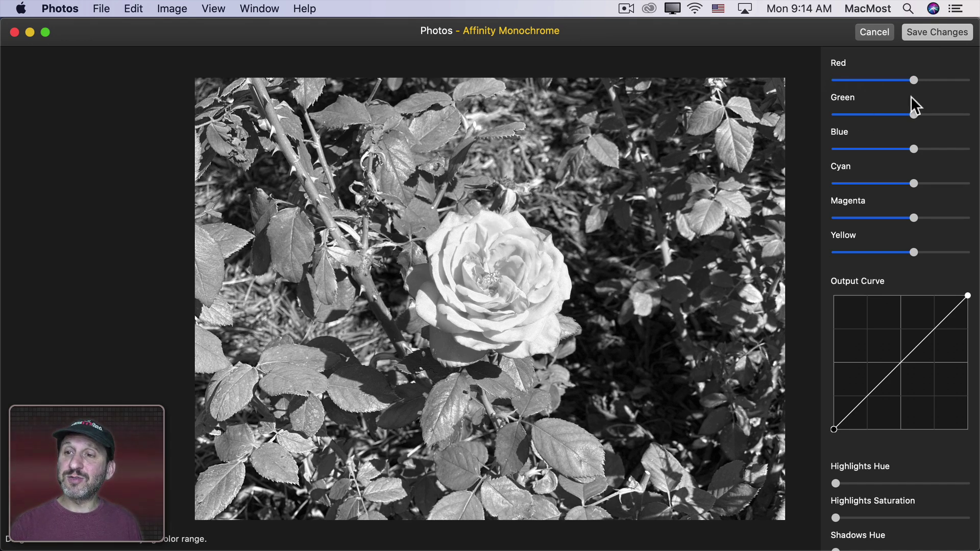
pyautogui.moveTo(914, 78)
pyautogui.mouseDown()
pyautogui.moveTo(866, 80)
pyautogui.moveTo(910, 81)
pyautogui.mouseUp()
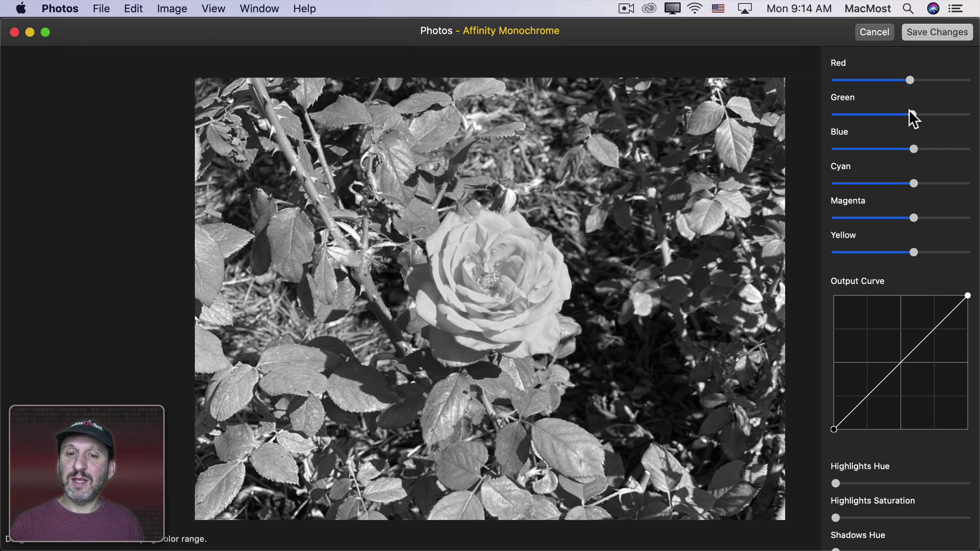
pyautogui.moveTo(911, 113)
pyautogui.mouseDown()
pyautogui.moveTo(855, 114)
pyautogui.moveTo(938, 115)
pyautogui.moveTo(903, 115)
pyautogui.mouseUp()
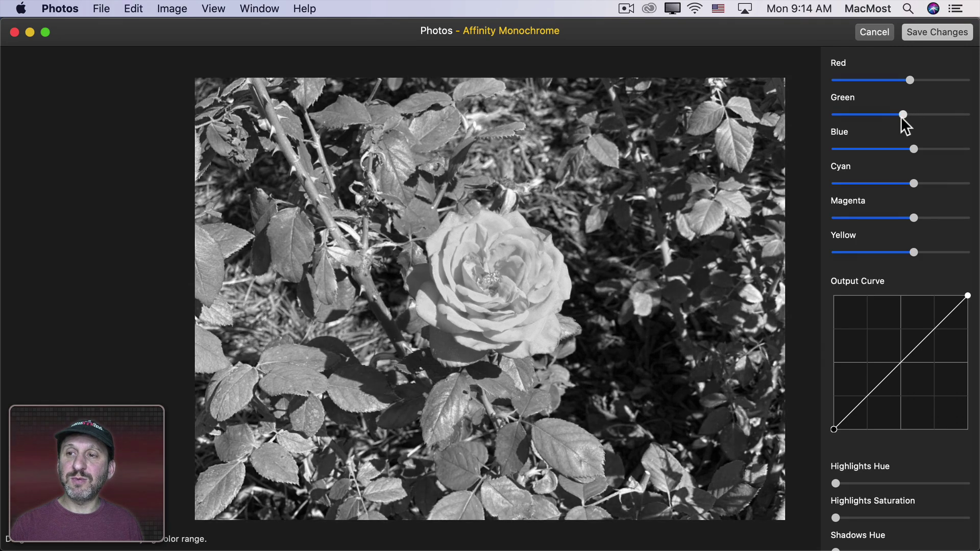
pyautogui.moveTo(909, 79); pyautogui.dragTo(901, 80)
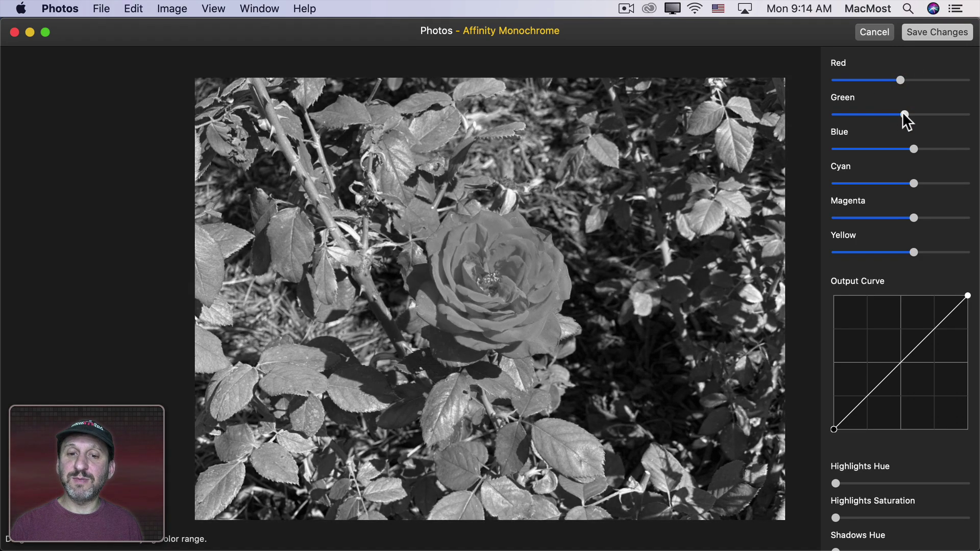
pyautogui.scroll(-5, 880, 328)
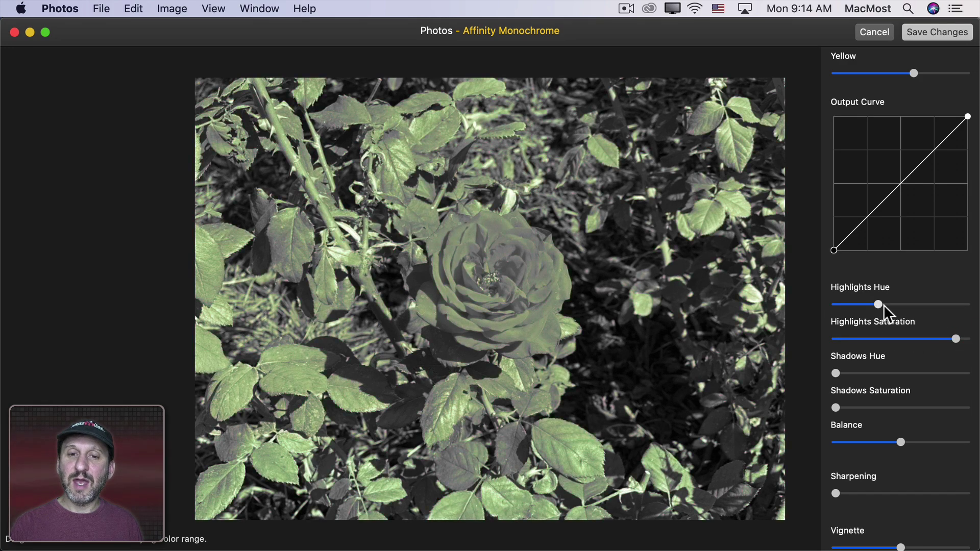
# Tint the highlights toward teal and the shadows a saturated blue
pyautogui.moveTo(947, 306); pyautogui.dragTo(899, 304)
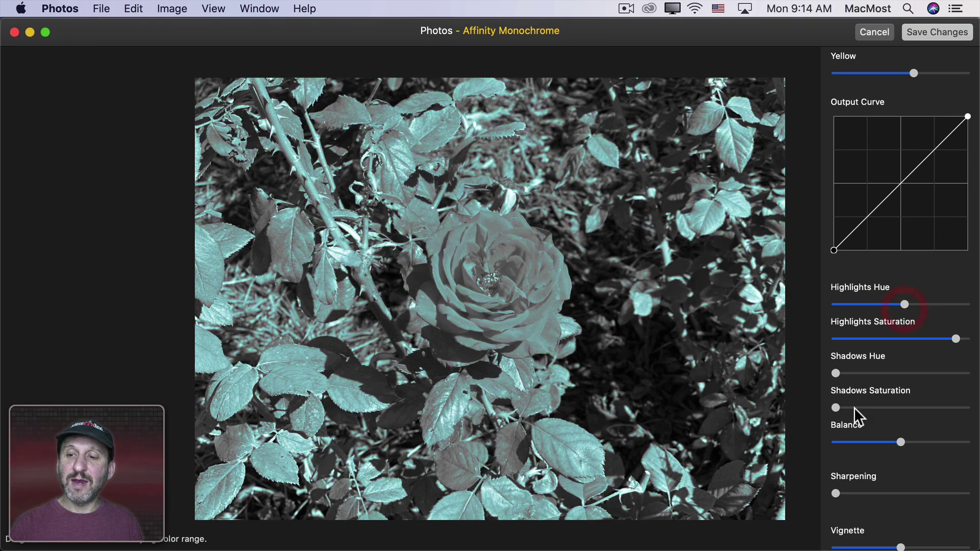
pyautogui.moveTo(836, 407); pyautogui.dragTo(901, 410)
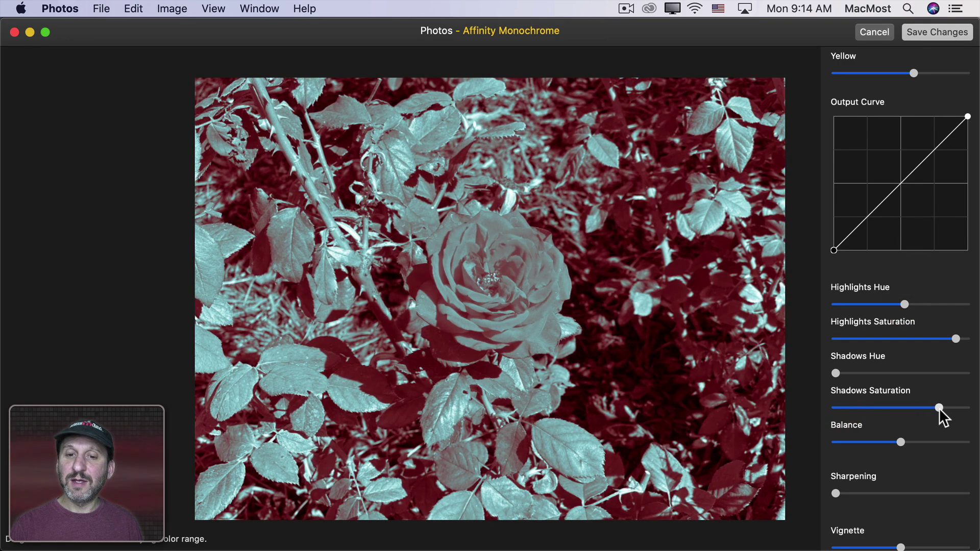
pyautogui.moveTo(836, 373); pyautogui.dragTo(924, 374)
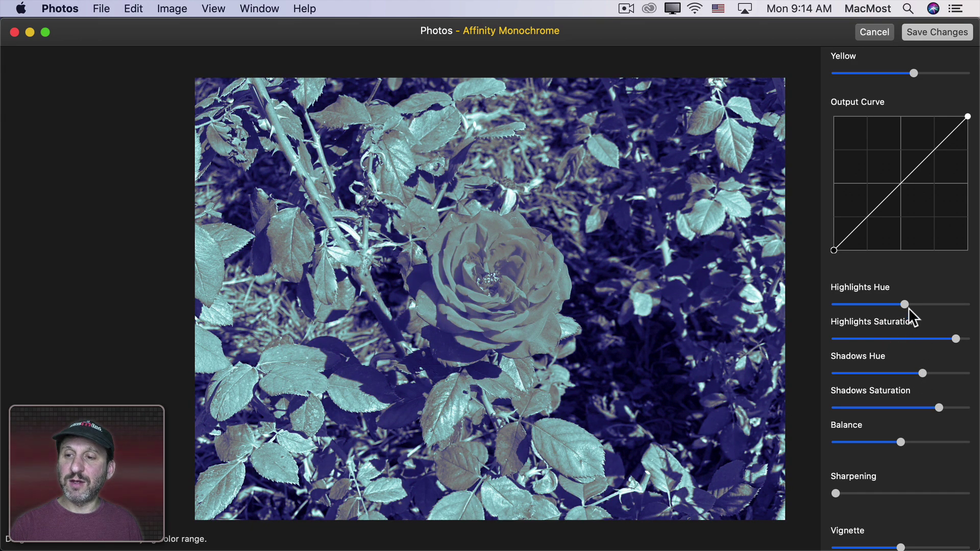